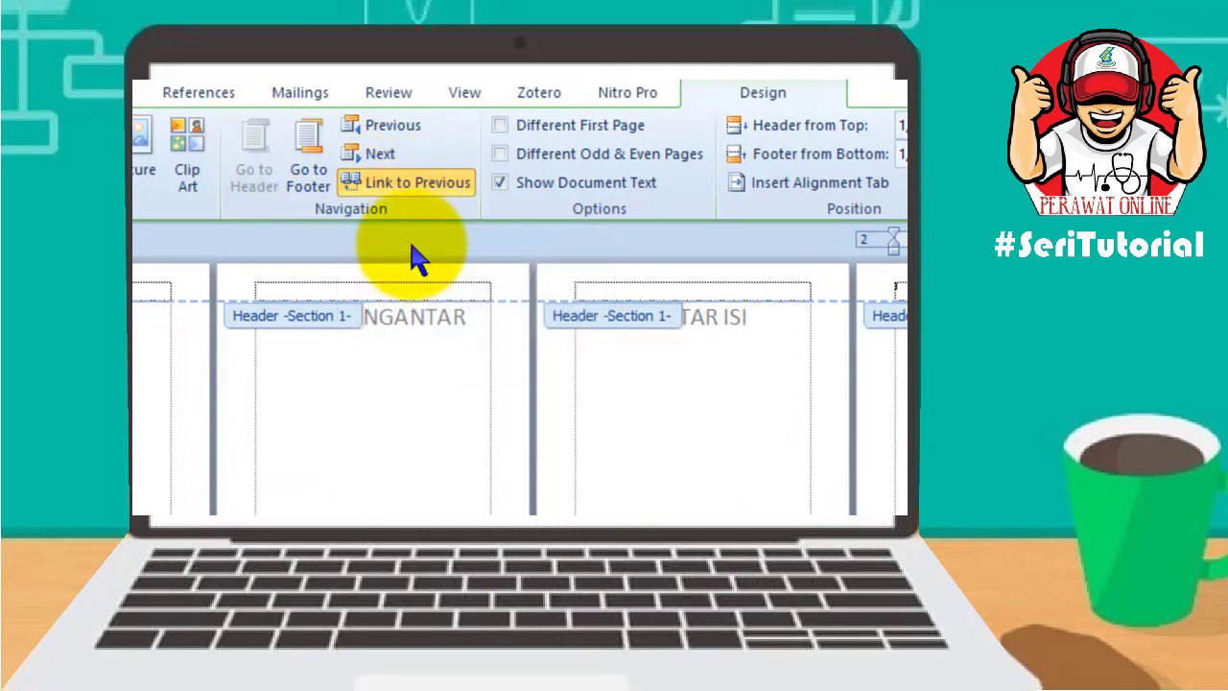
Unlink the Section 2 header from the previous section and leave header and footer editing.
click(418, 182)
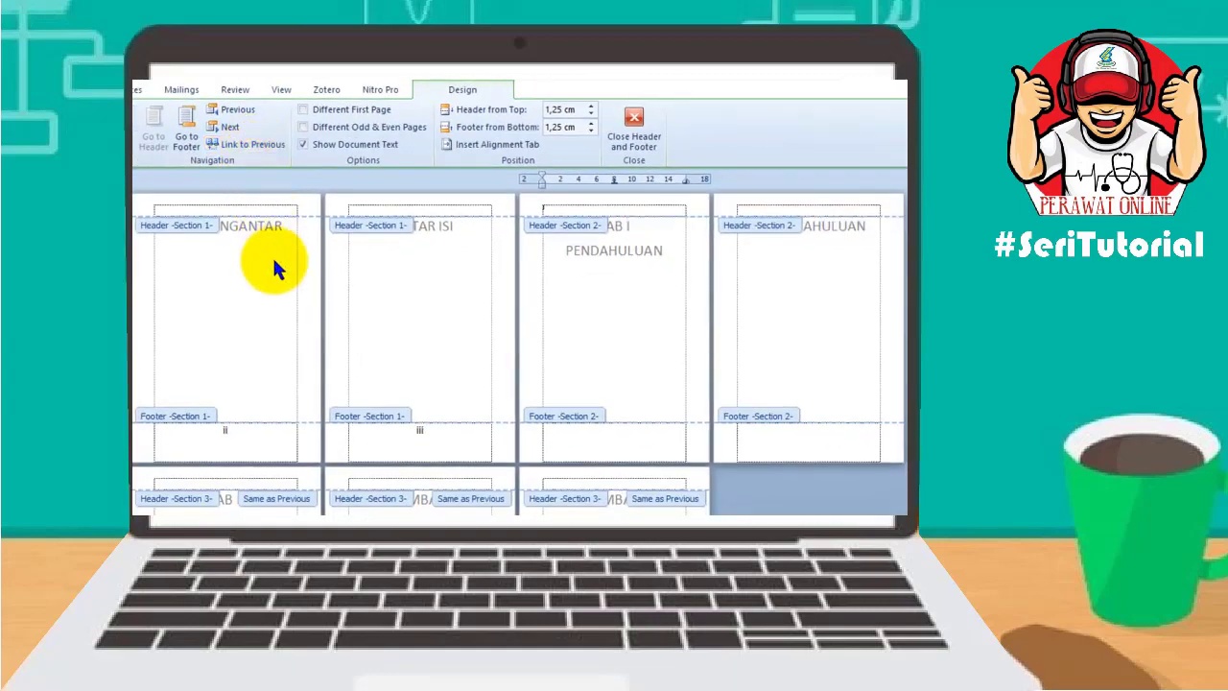
click(633, 124)
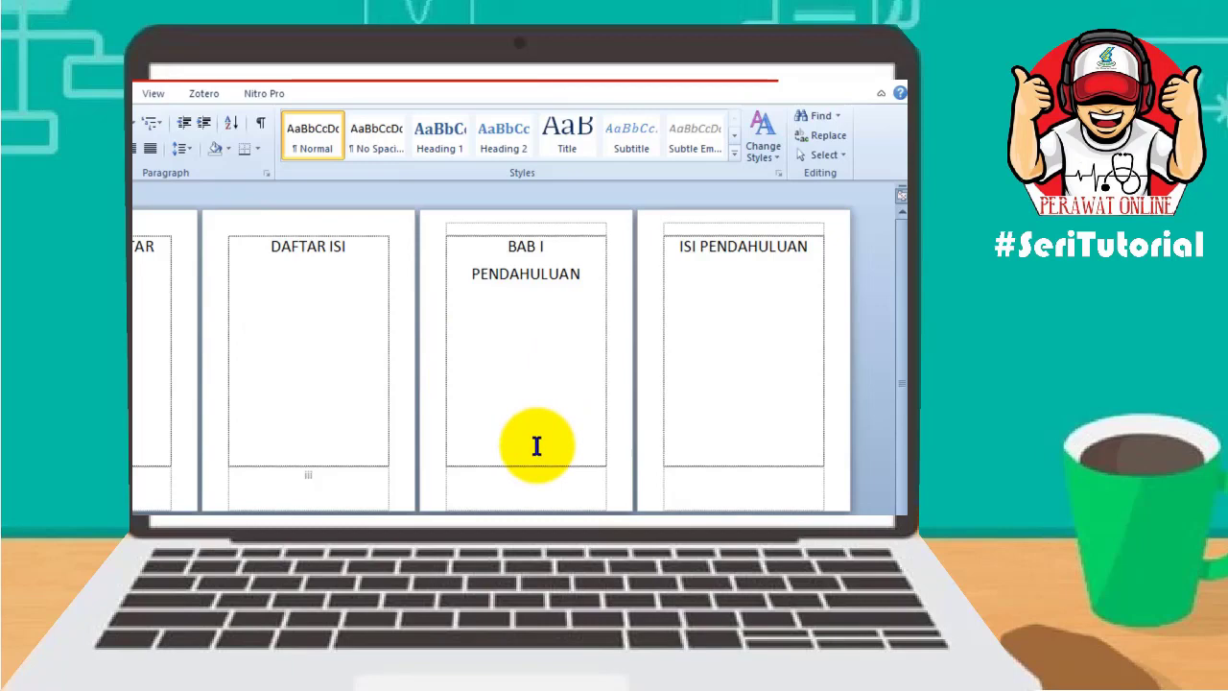
Format the page numbers of the BAB I section as 1, 2, 3 with numbering starting at 1.
click(496, 246)
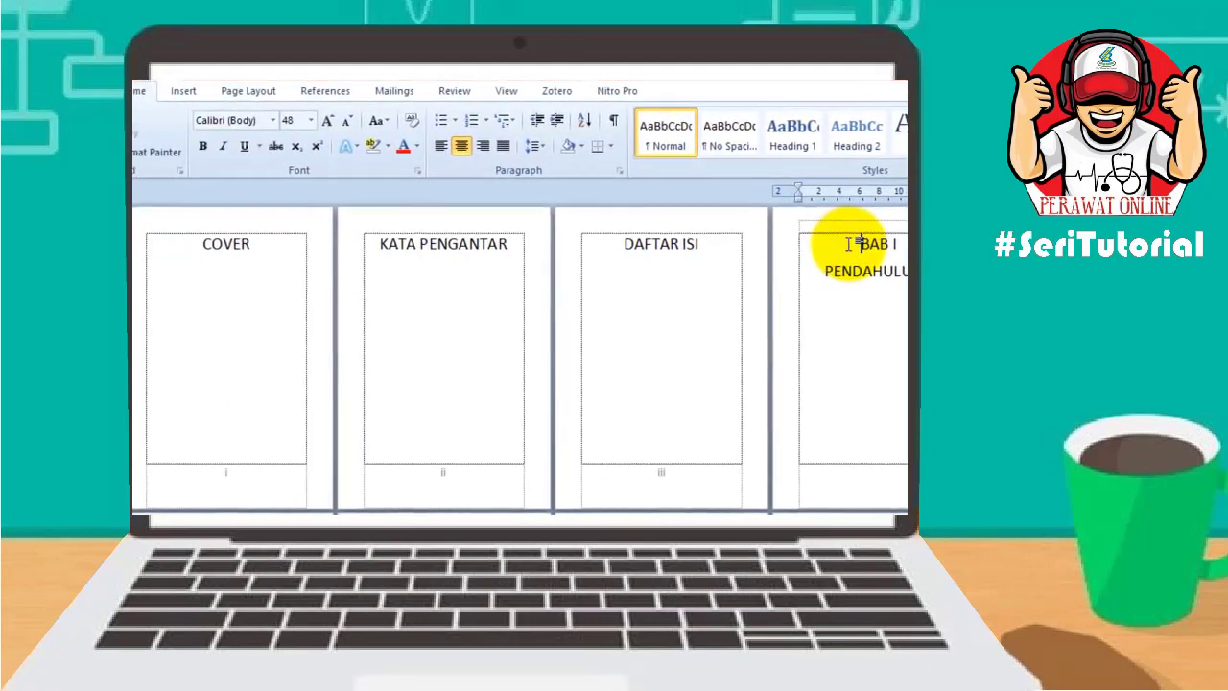
click(184, 92)
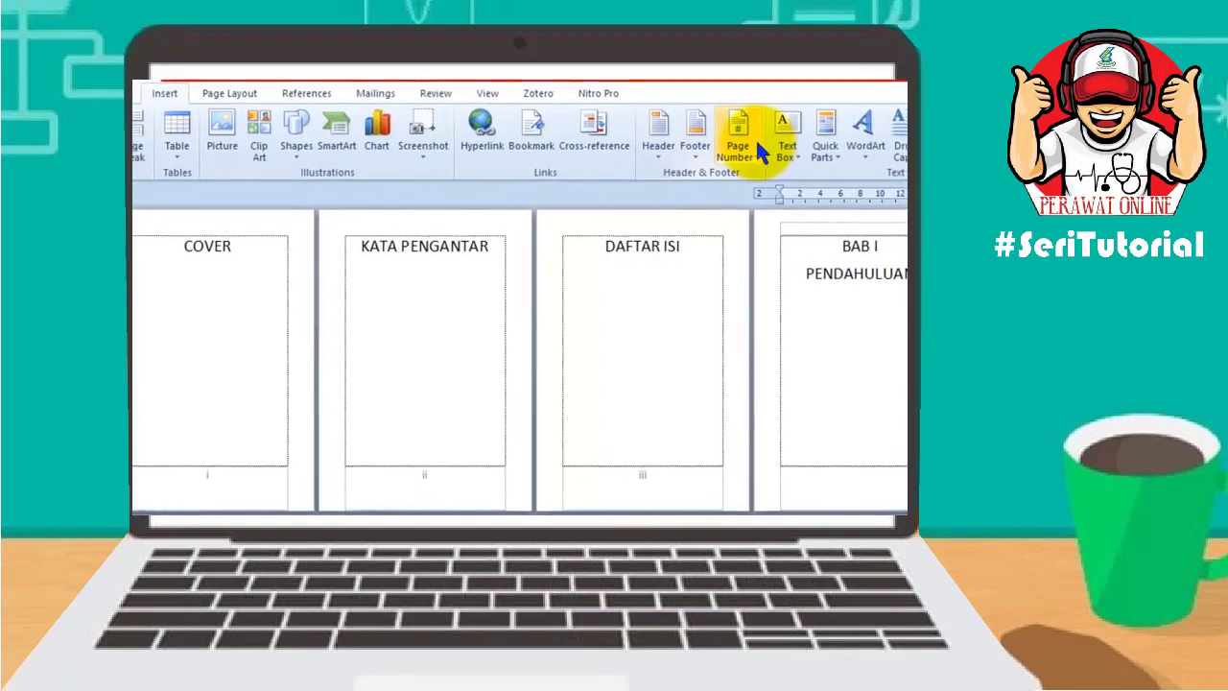
click(768, 134)
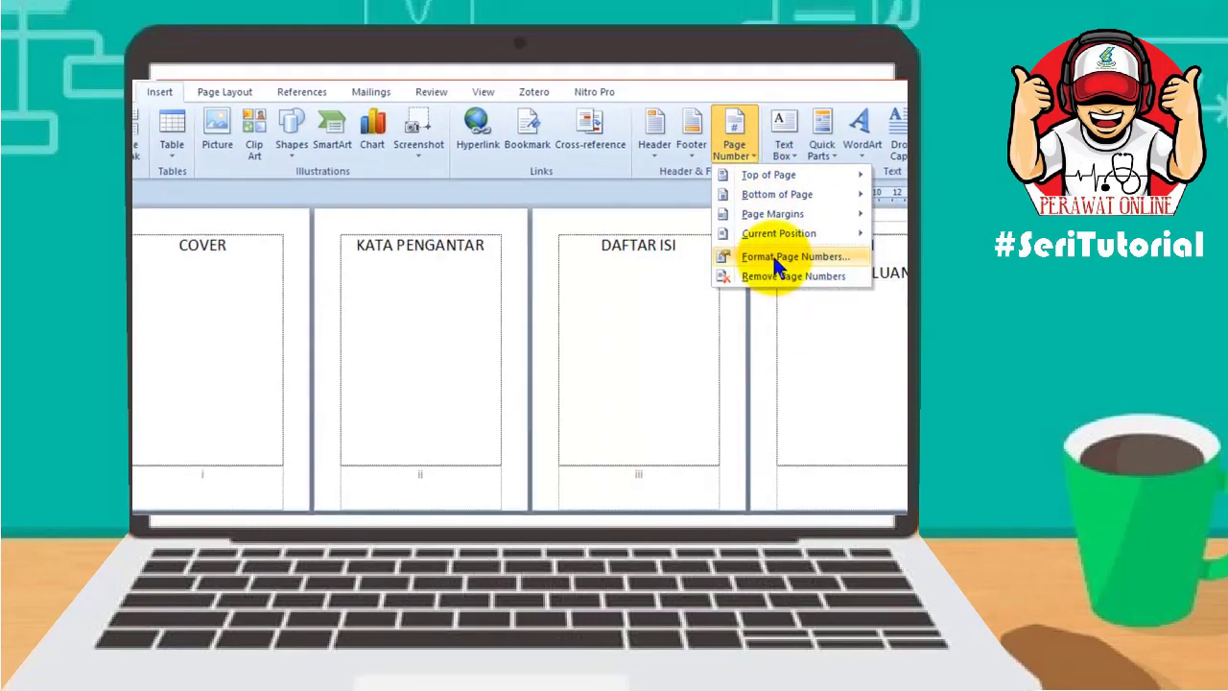
click(773, 262)
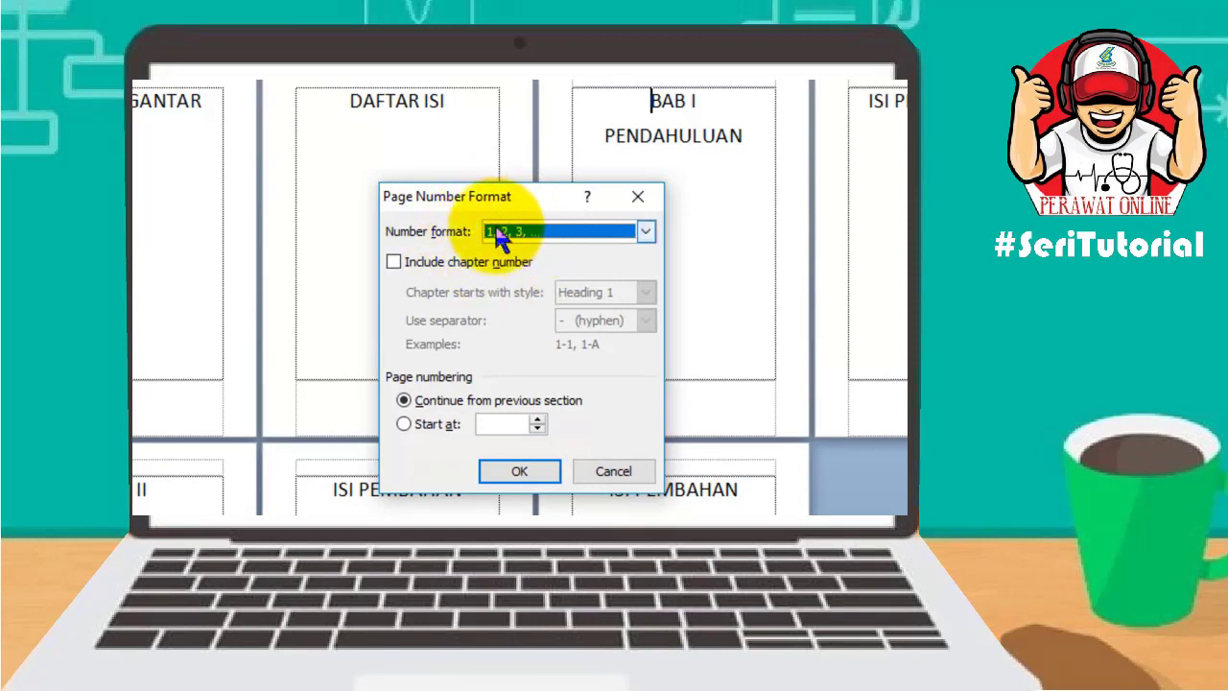
click(404, 424)
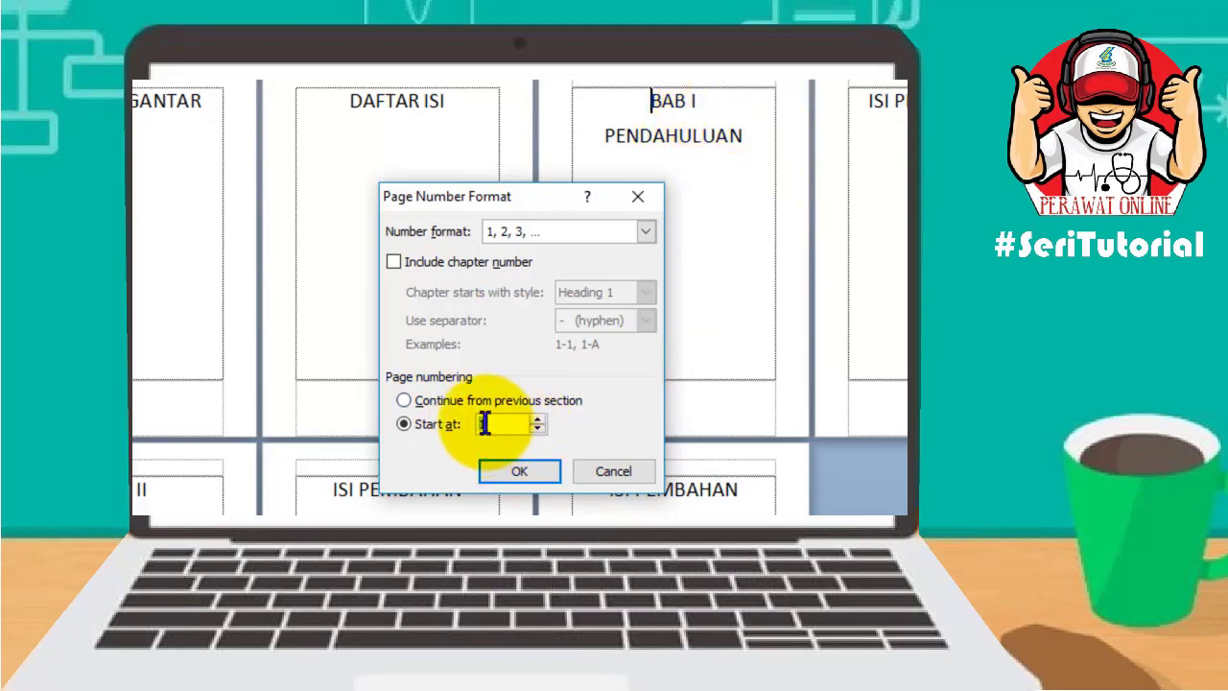
click(515, 473)
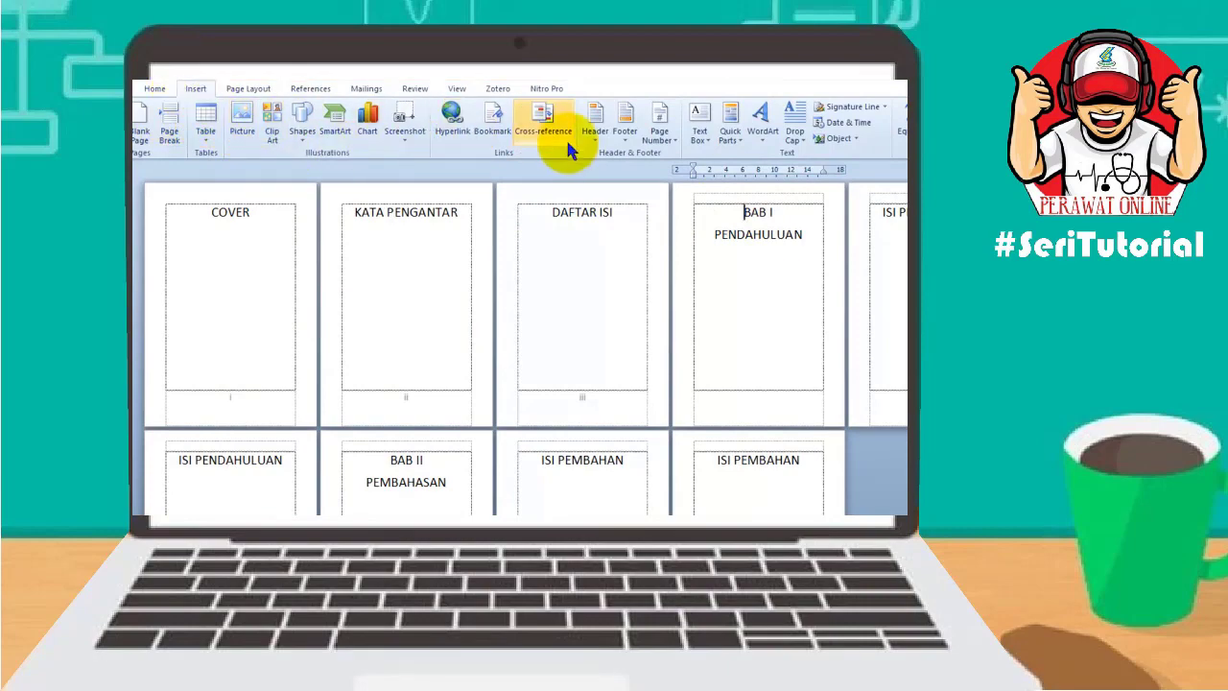
Insert a Plain Number 3 page number at the top of the pages in the BAB I section.
click(659, 135)
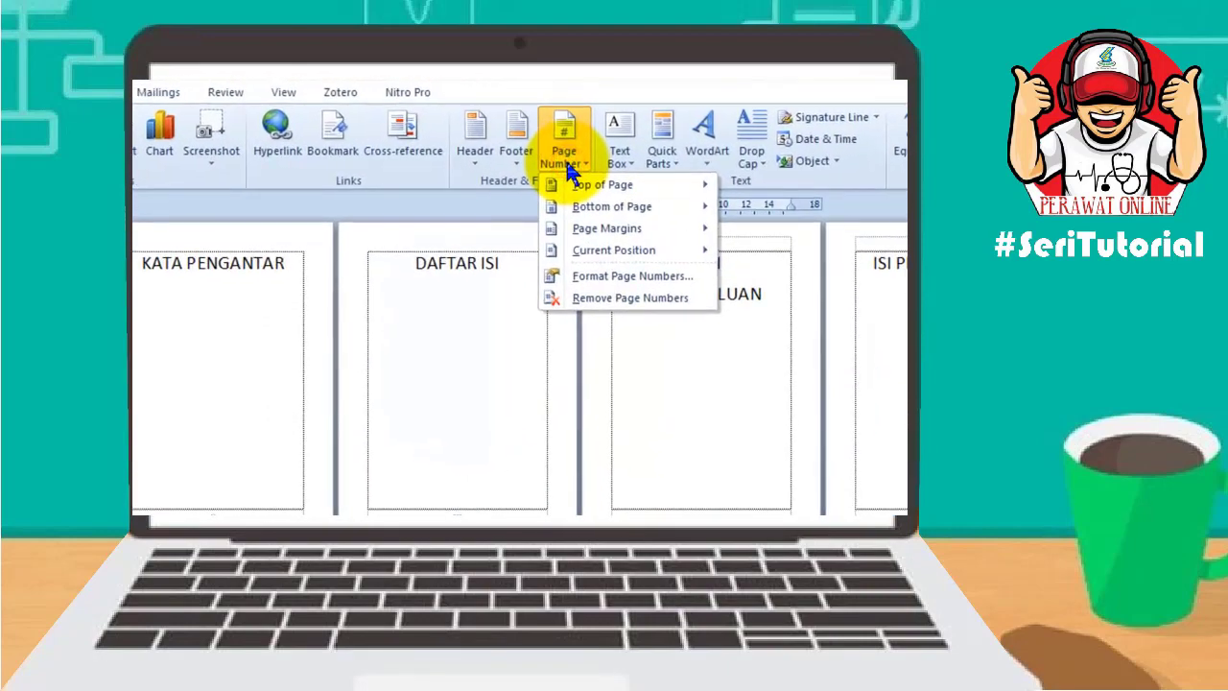
mouse_move(633, 184)
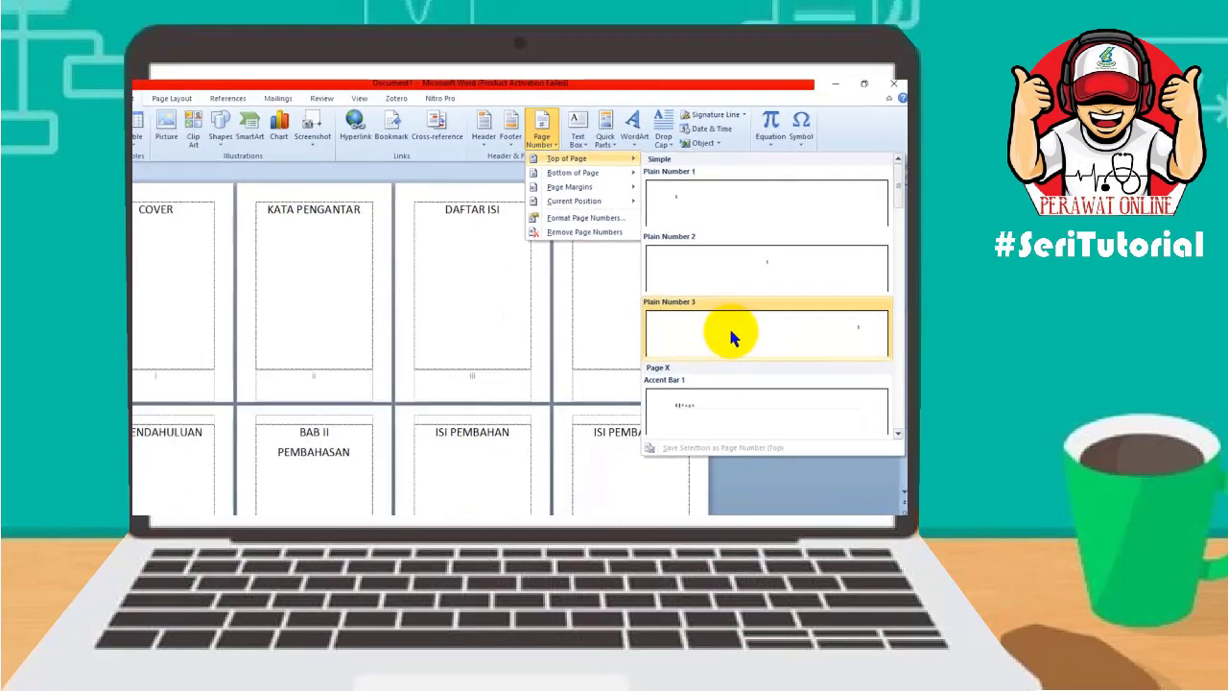
click(762, 331)
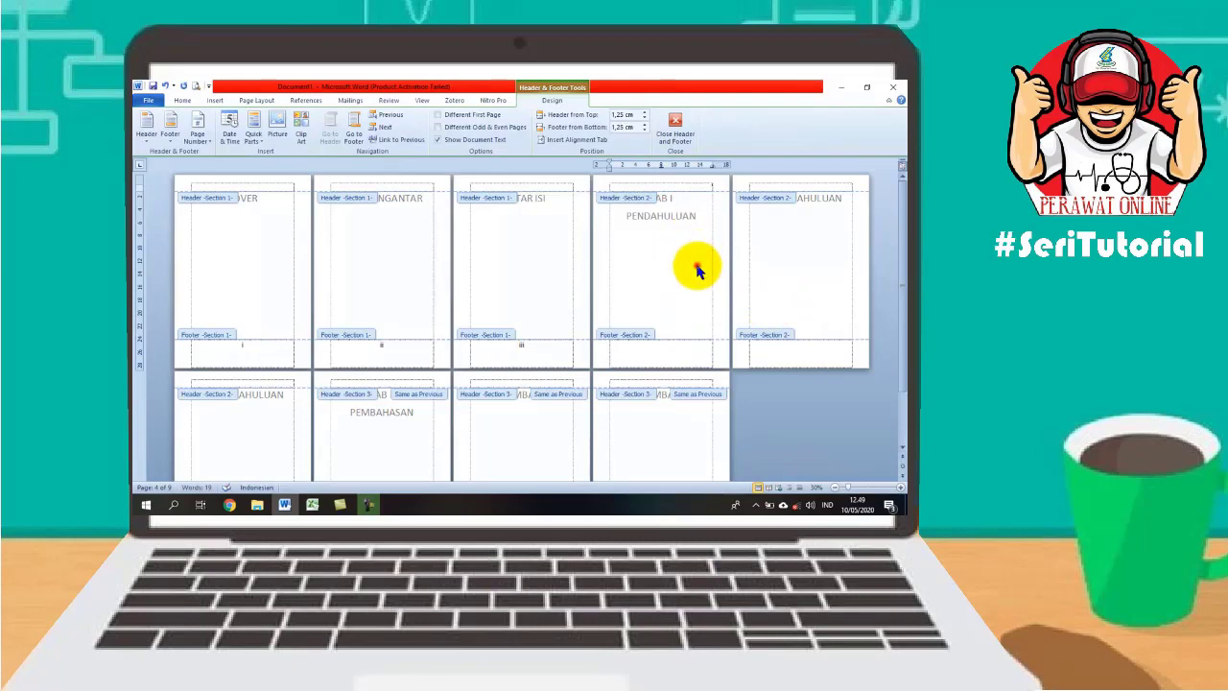
Set the Section 2 header page number to font size 36 and close header and footer editing.
click(697, 269)
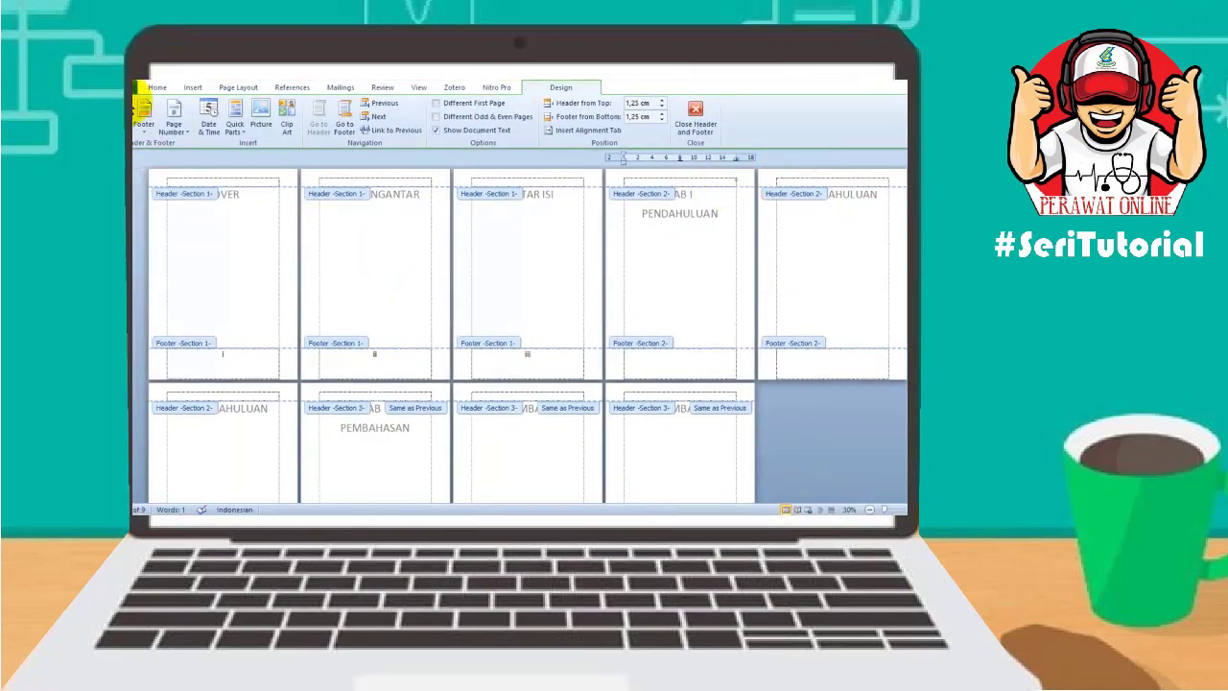
click(149, 87)
click(282, 109)
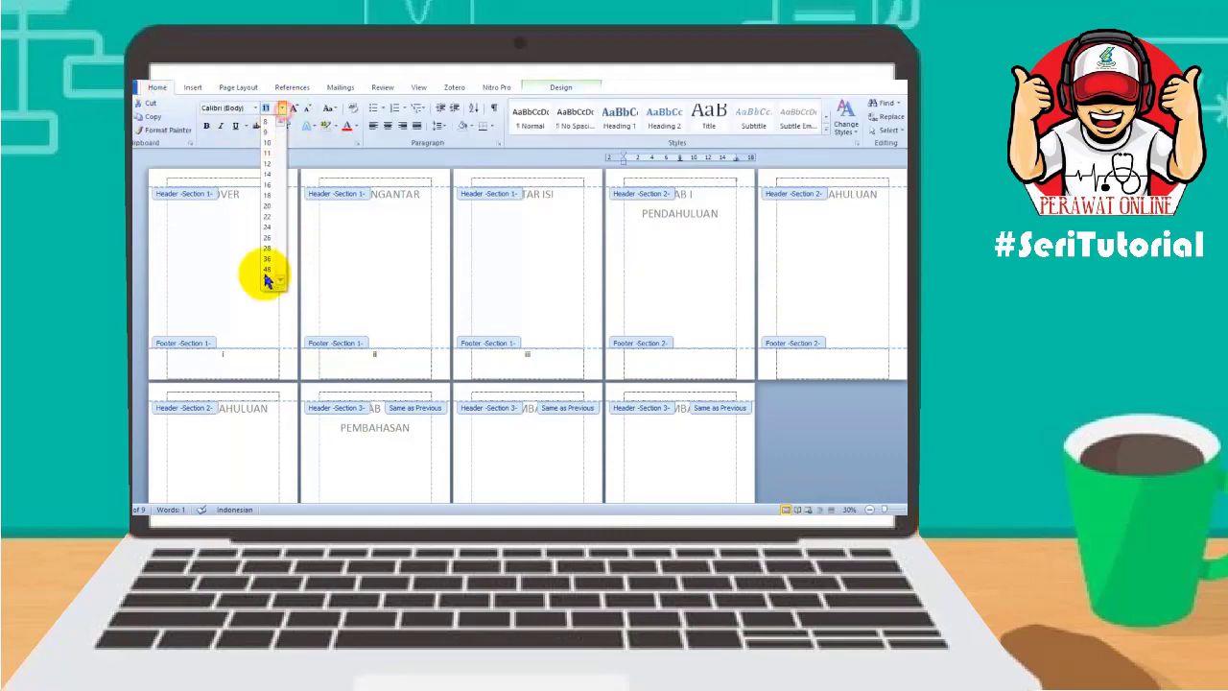
click(266, 263)
click(815, 269)
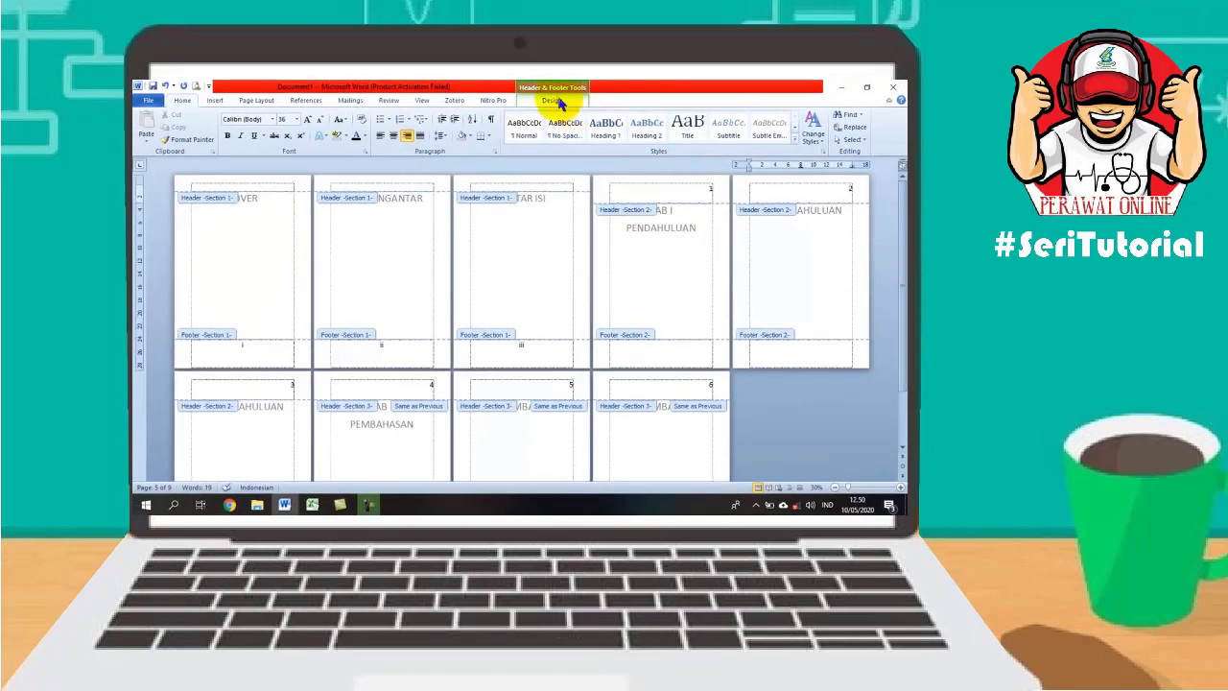
click(550, 103)
click(692, 134)
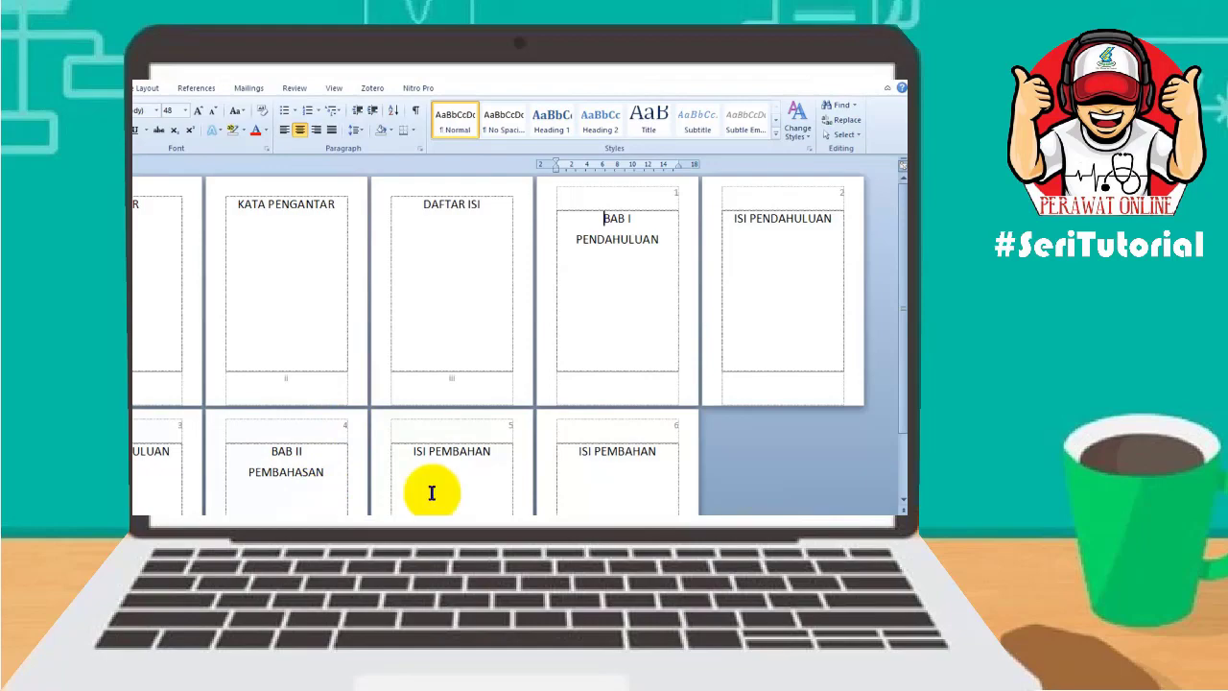
Enable a different first page for Section 2 and unlink its first-page header and footer from the previous section.
double_click(677, 197)
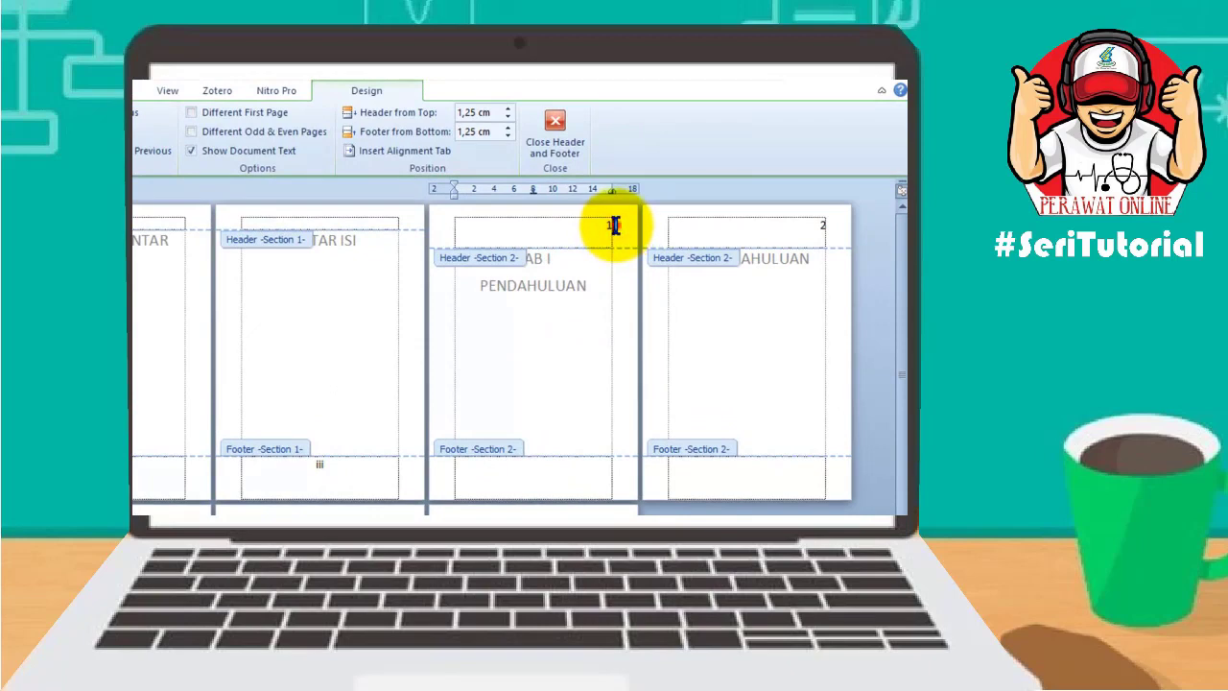
double_click(606, 225)
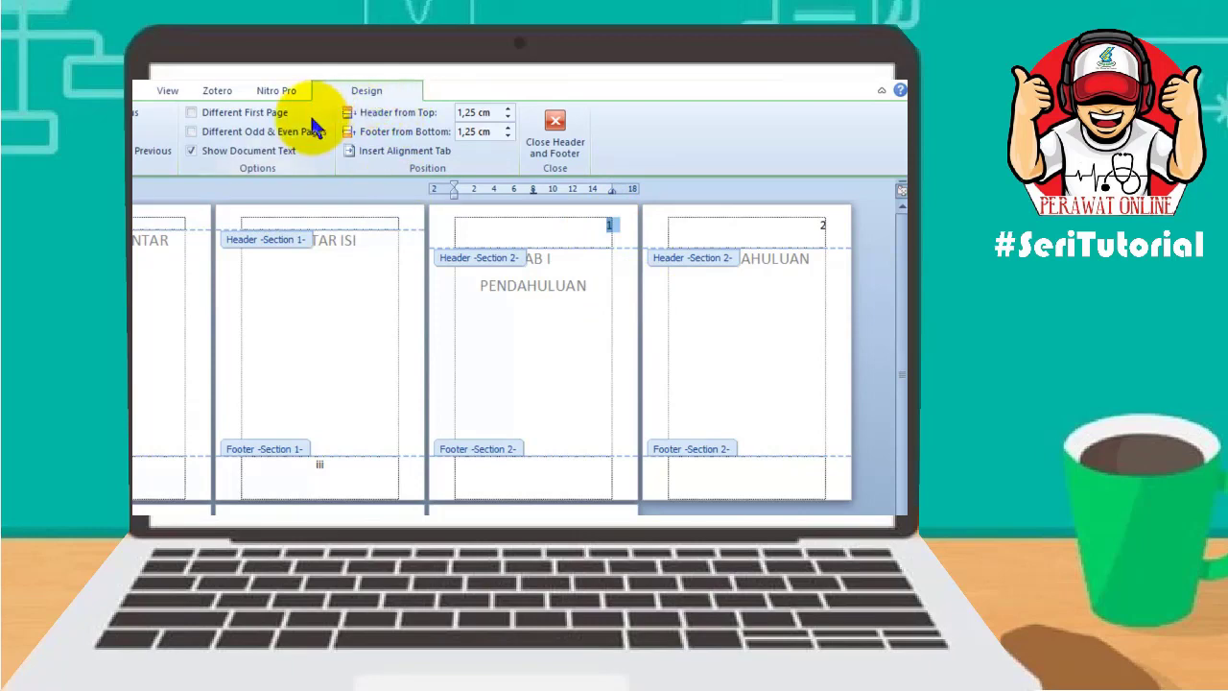
click(192, 112)
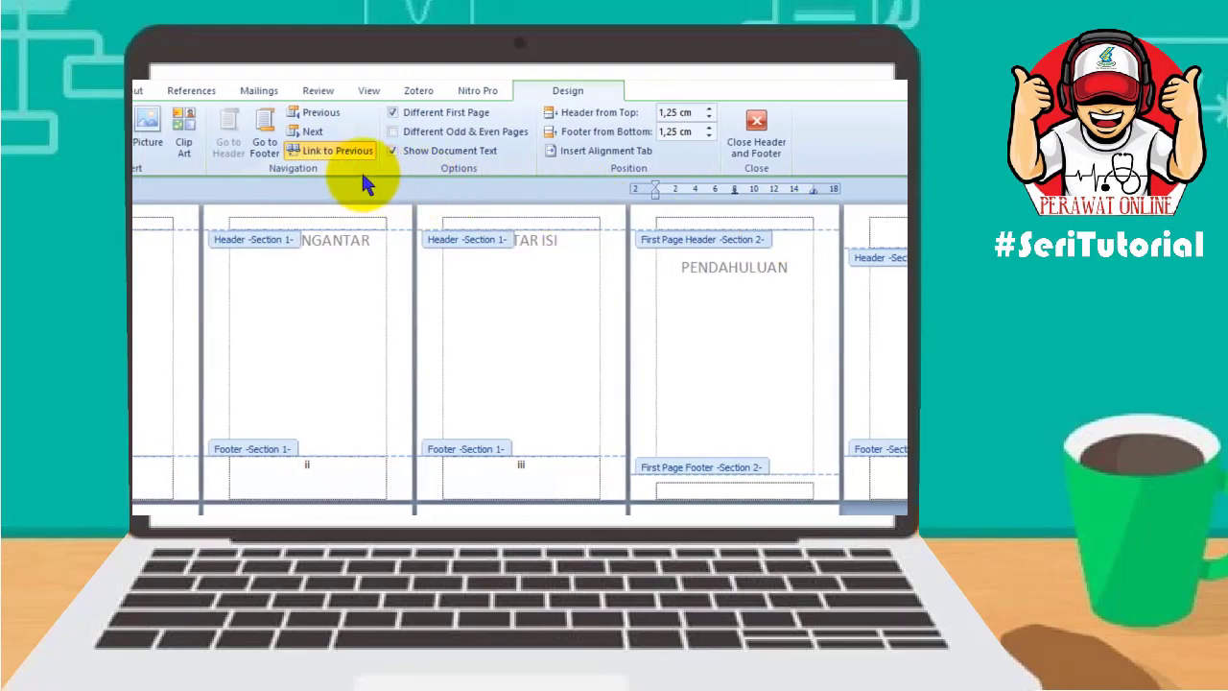
click(337, 153)
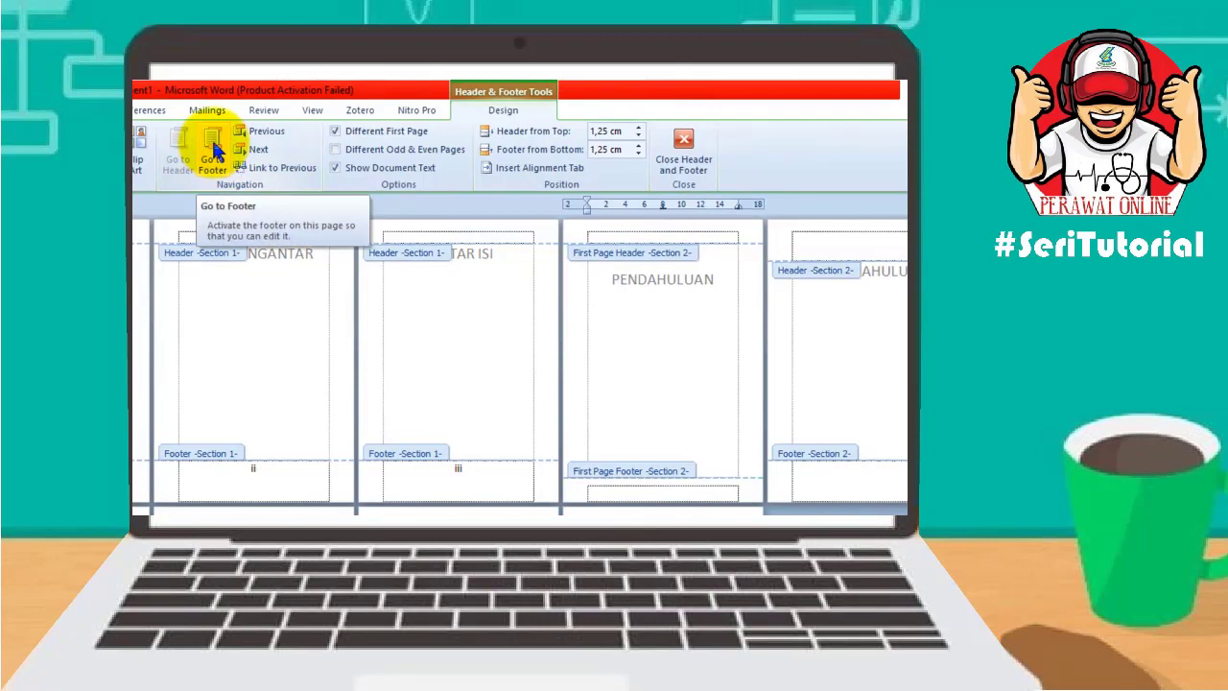
click(213, 146)
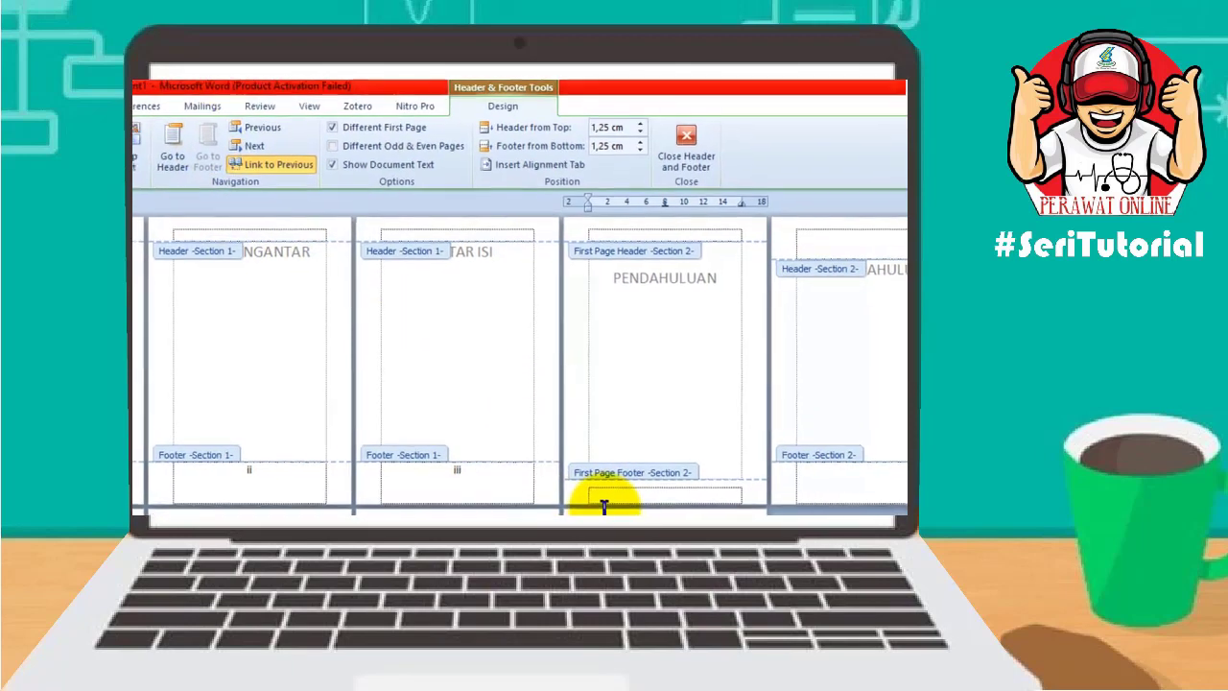
click(250, 148)
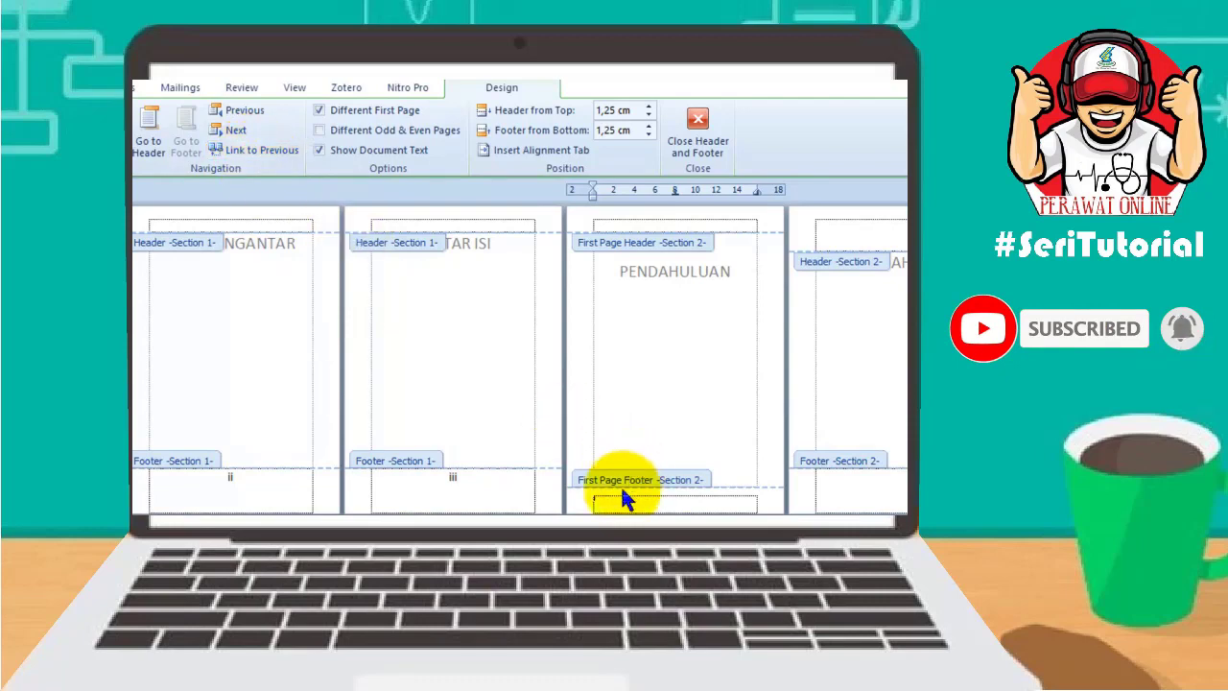
Add a centred number 1 at font size 48 to the BAB I page's footer and leave footer editing.
scroll(520, 360, up, 1)
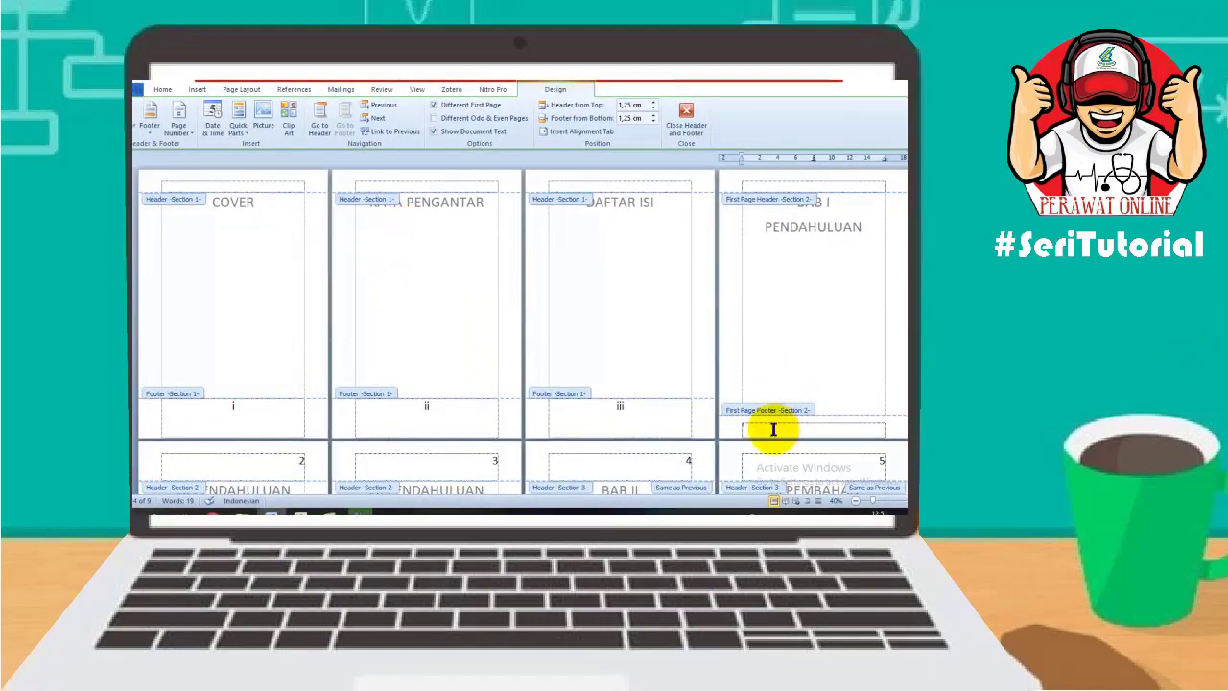
click(165, 91)
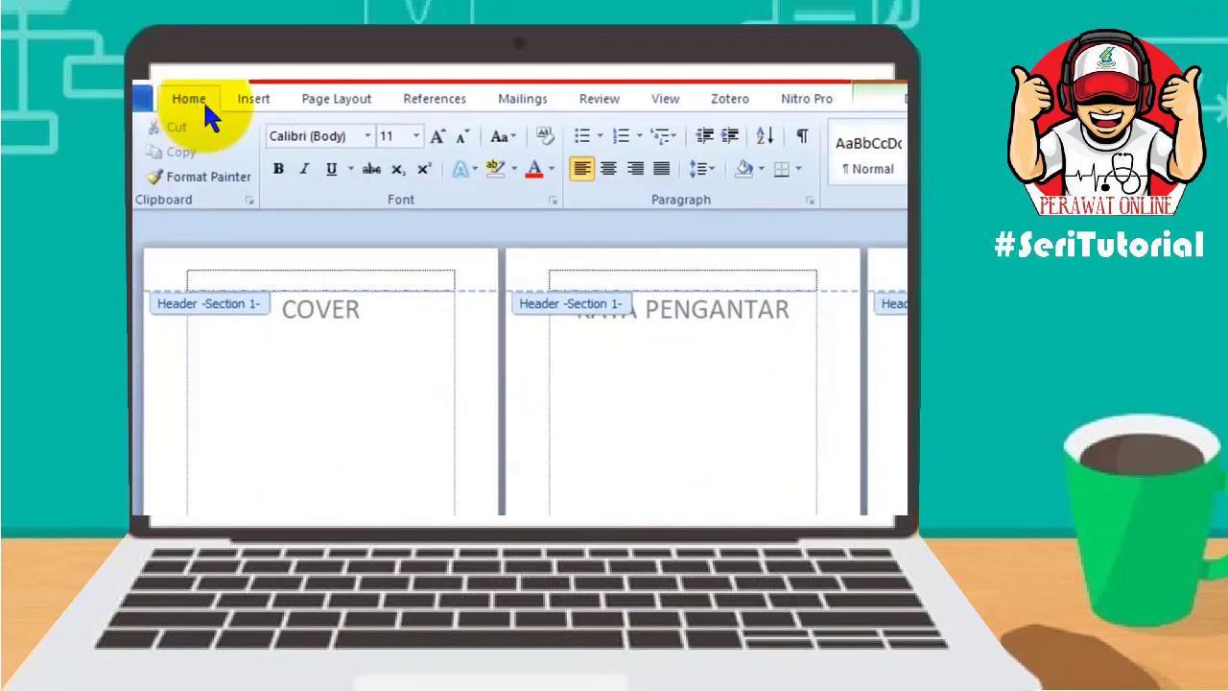
click(609, 170)
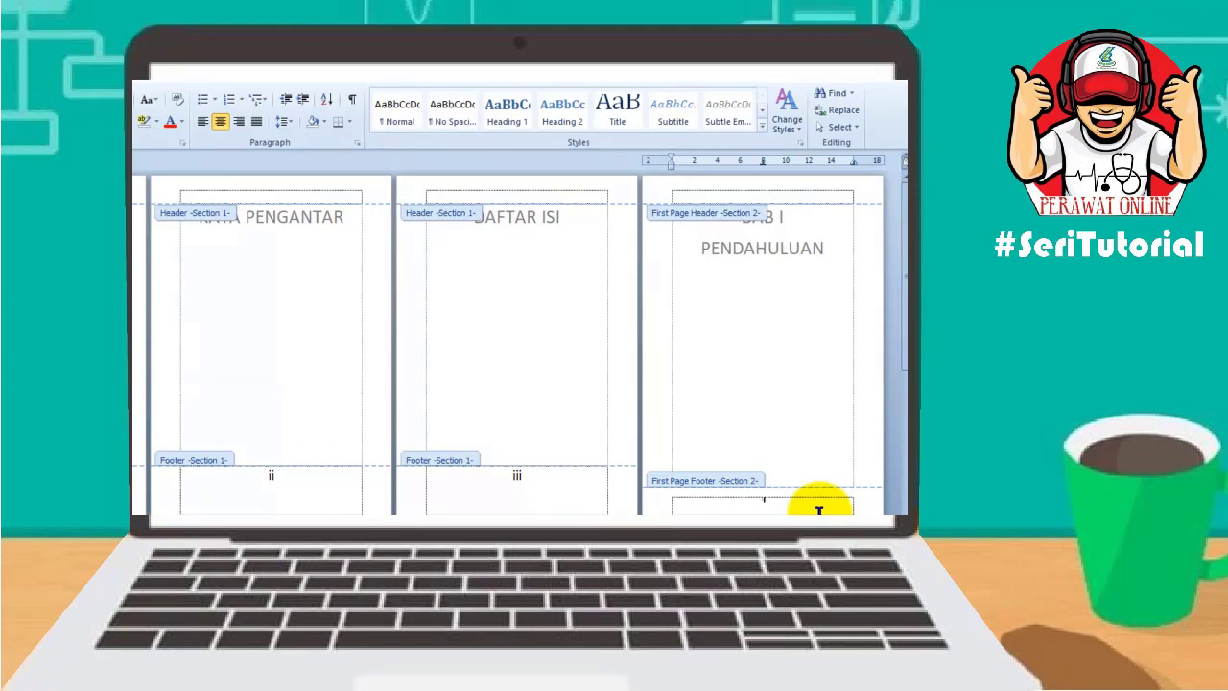
drag(771, 501, 734, 493)
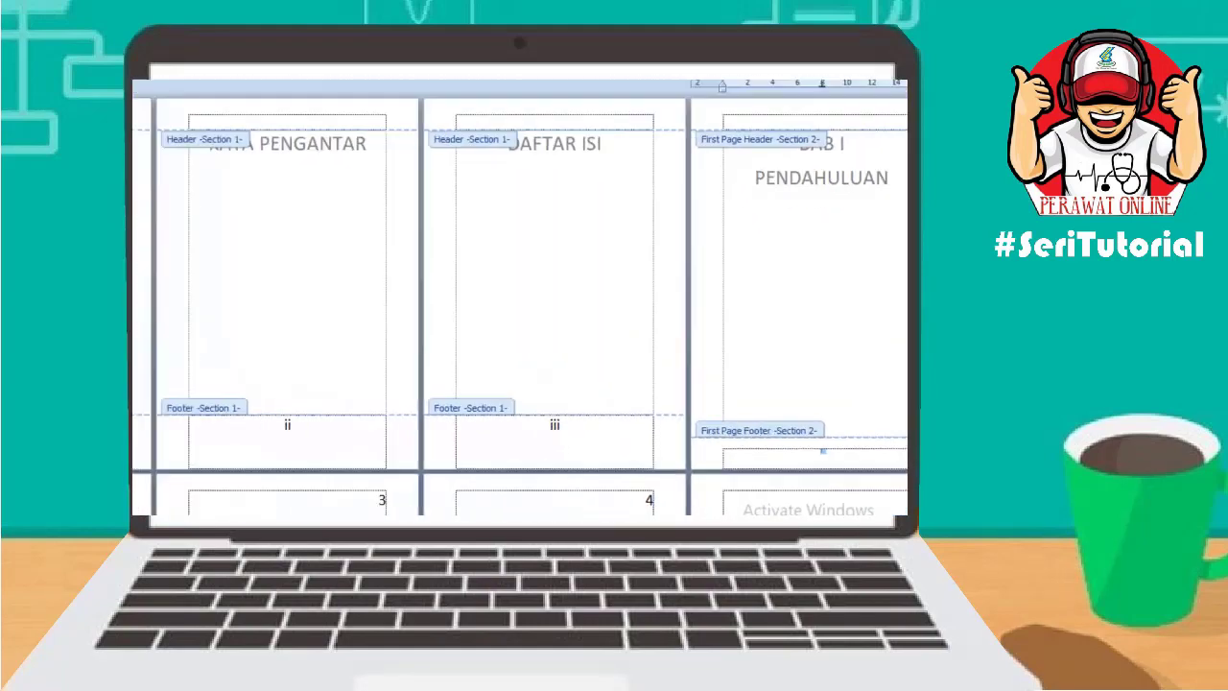
click(285, 110)
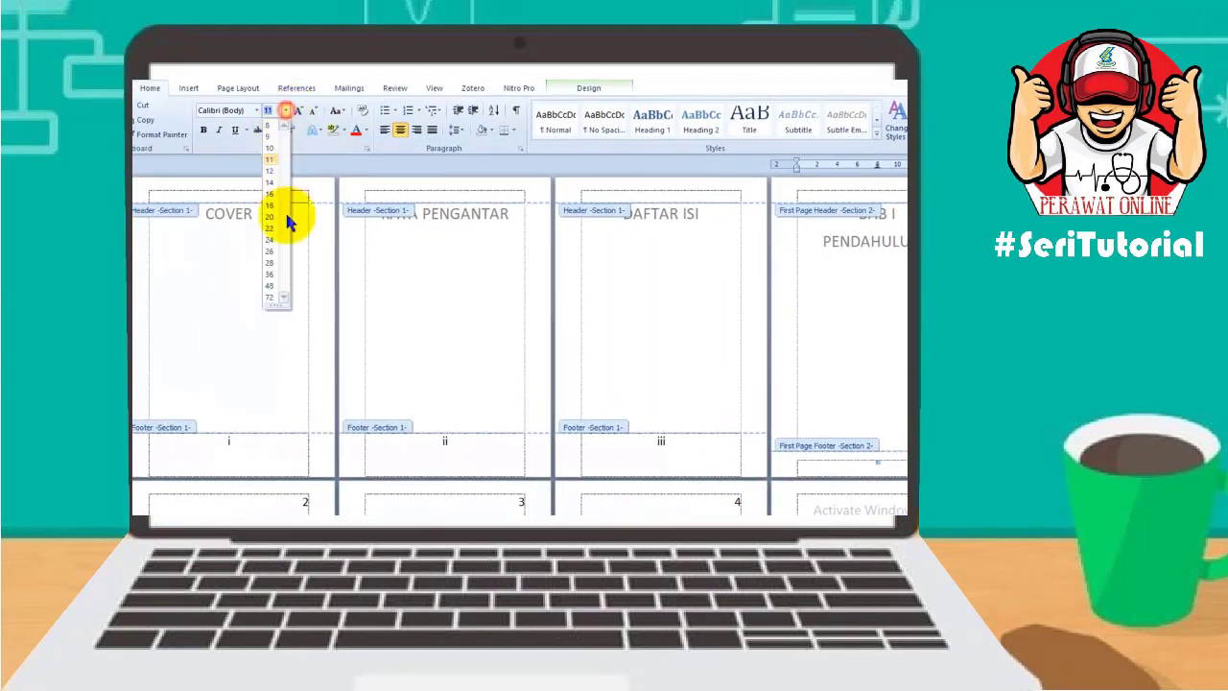
click(271, 286)
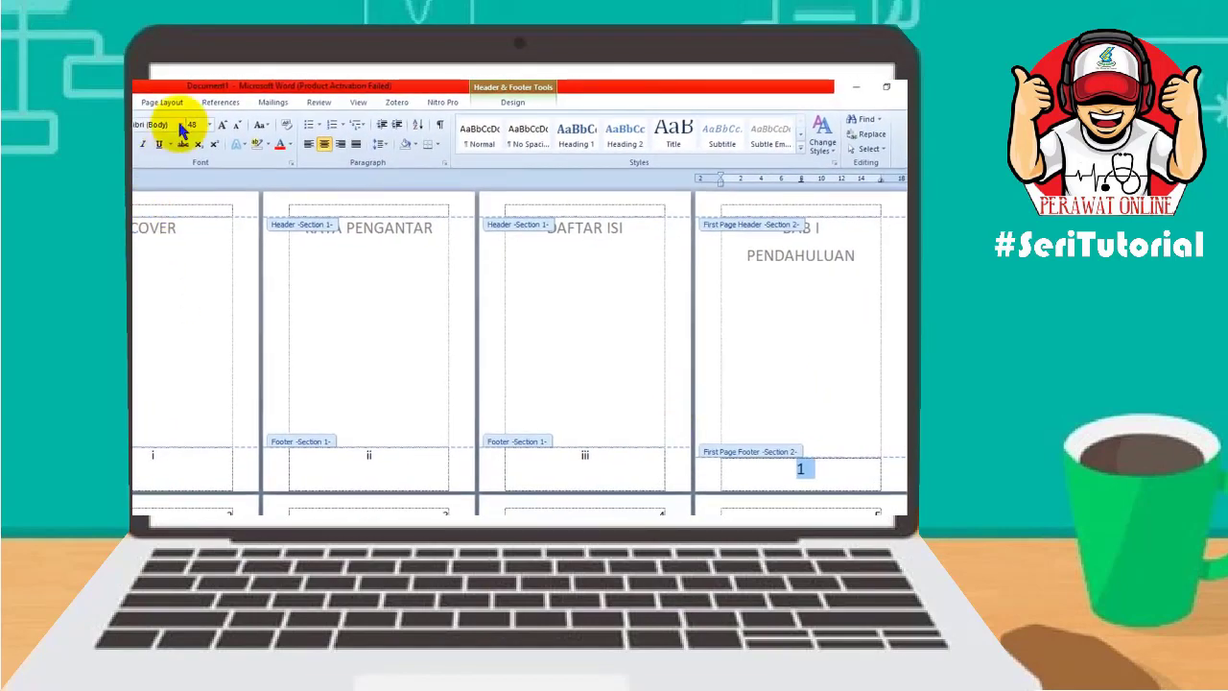
double_click(799, 368)
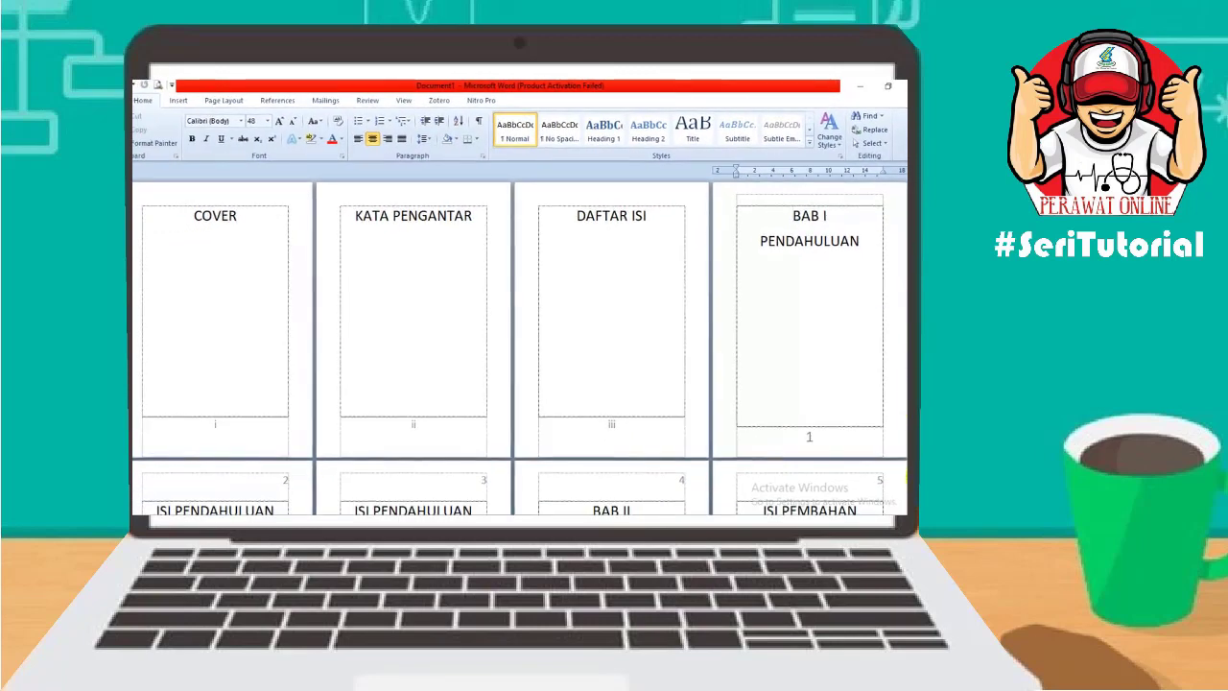
Open the header of the BAB II page for editing at its page number.
scroll(520, 347, down, 5)
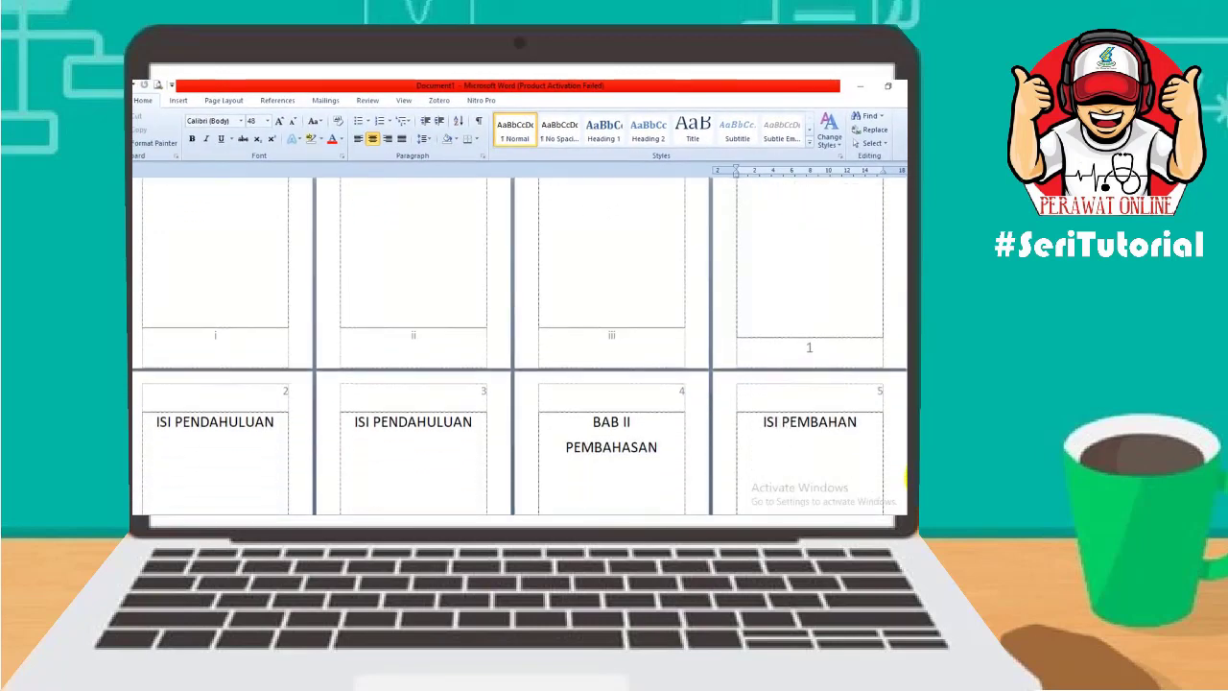
scroll(520, 347, down, 3)
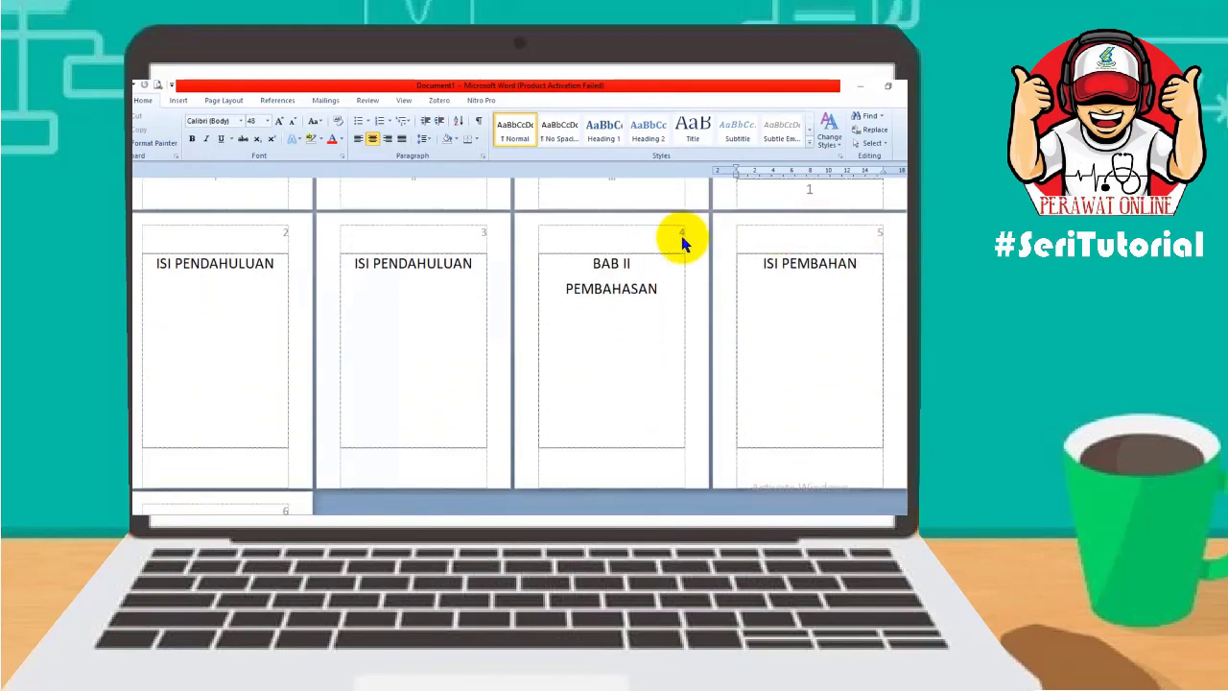
double_click(685, 237)
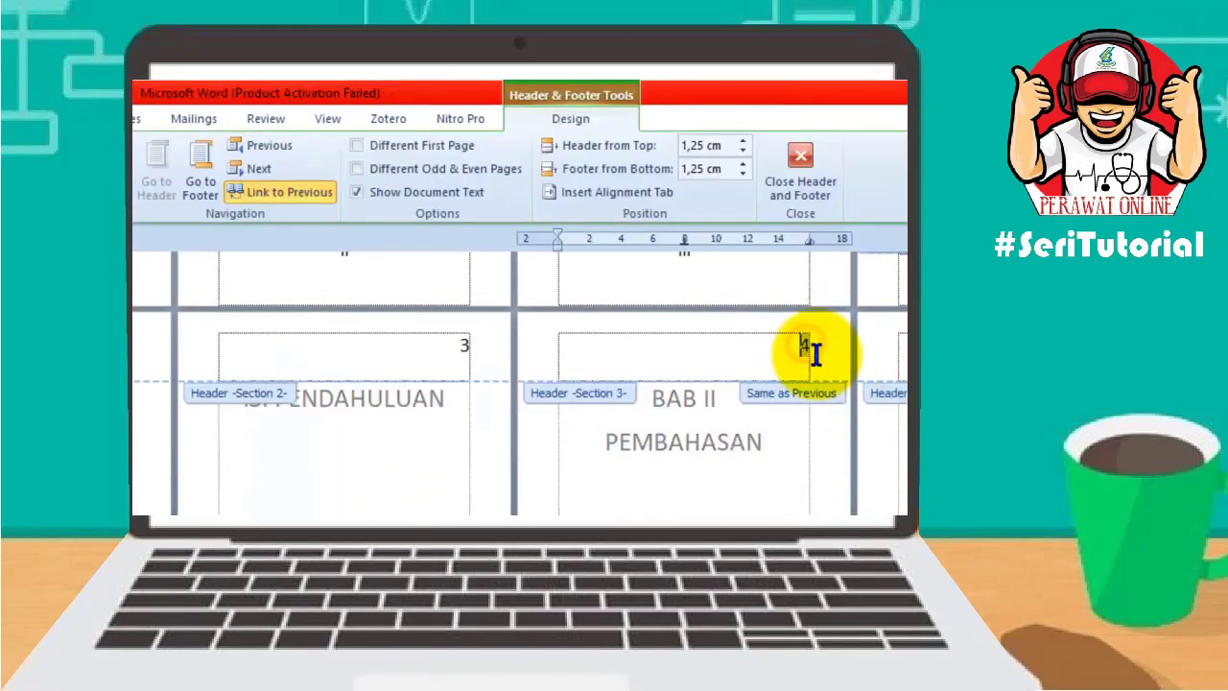
click(812, 347)
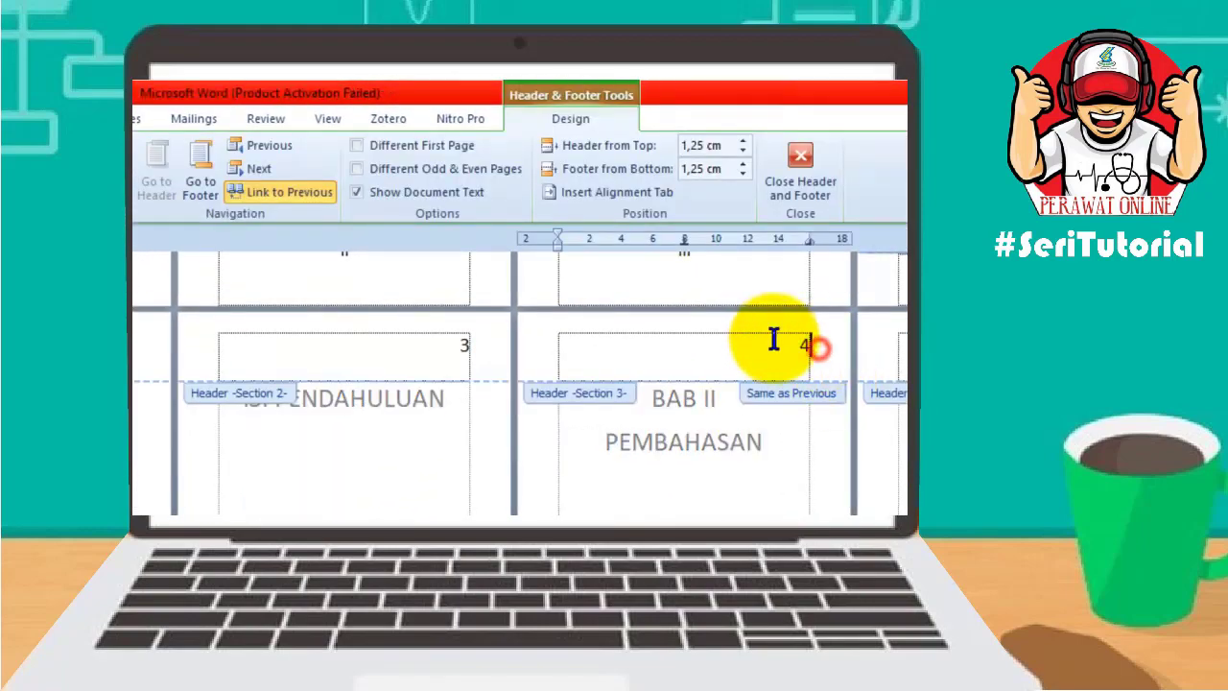